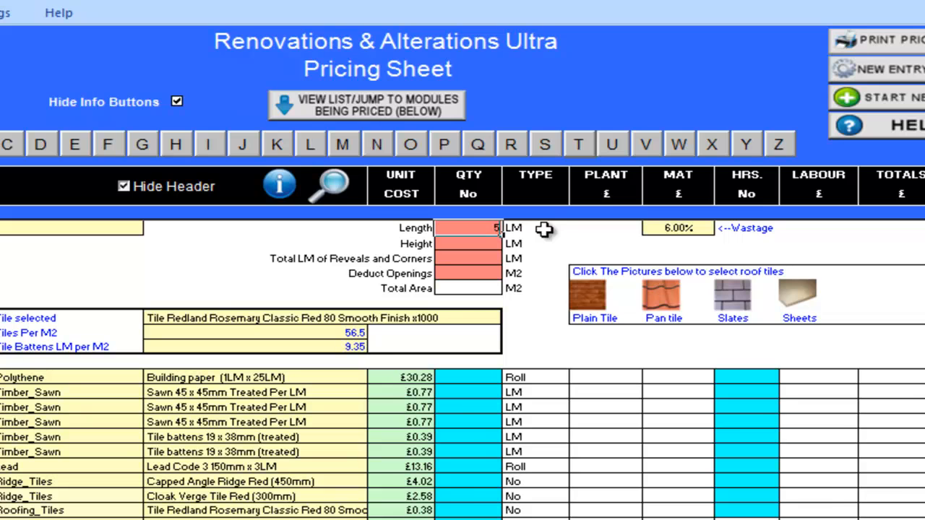
Enter the tile hanging measurements: height 2.4 LM, total reveals and corners 5 LM, and deducted openings 2.5 M2
text(2.4)
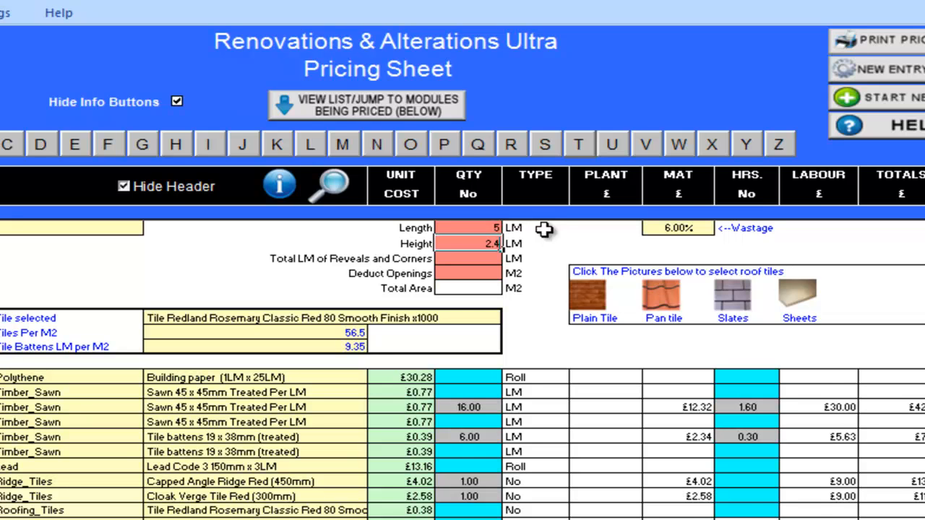
key(Return)
key(Return)
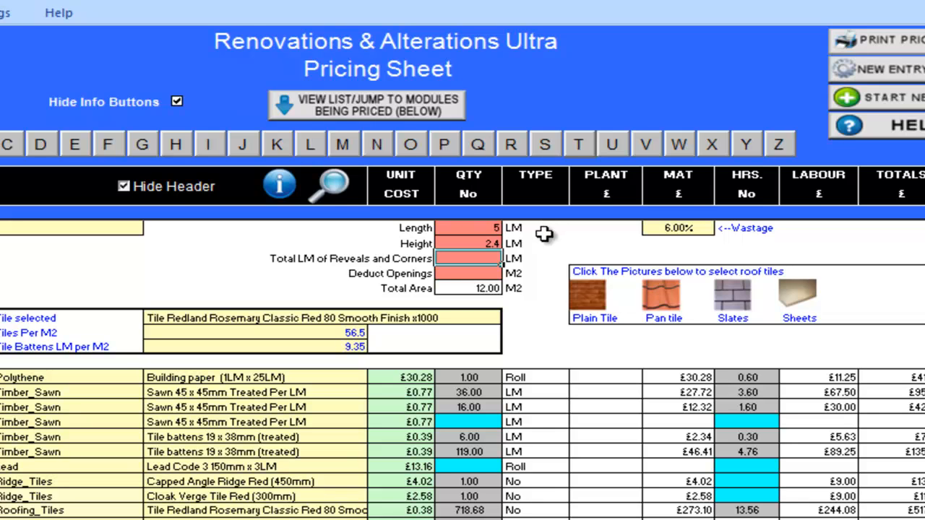
text(5)
key(Return)
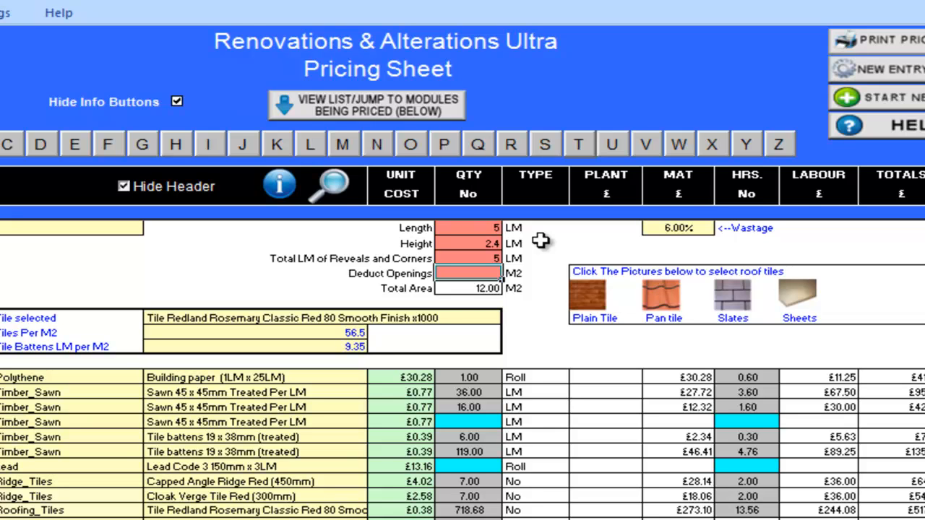
text(2.5)
key(Return)
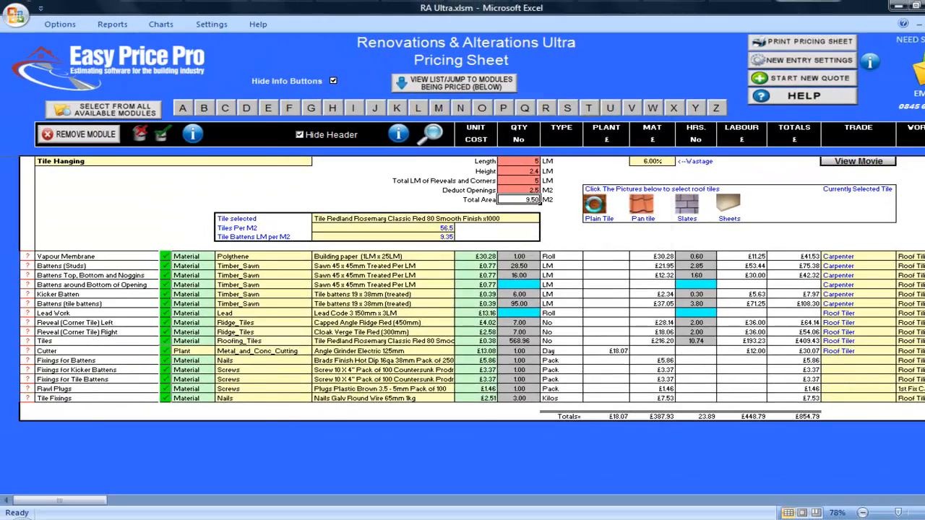
Choose the plain tile Redland Rosemary Classic Burnt Blend 91 for the Tile Hanging module
click(589, 299)
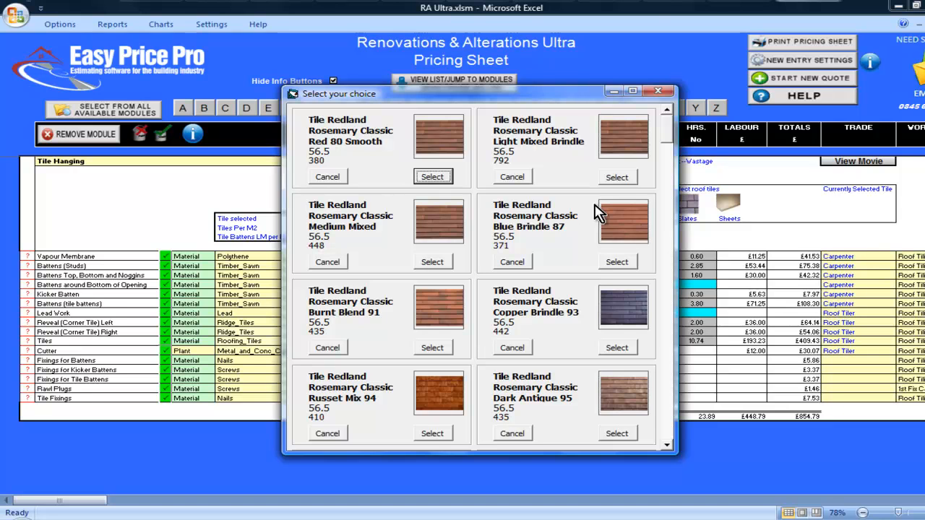
click(433, 349)
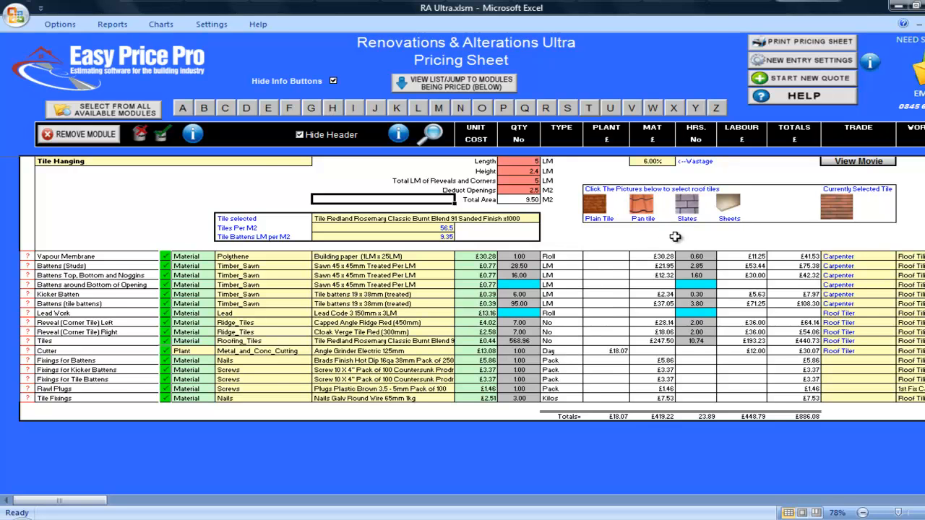
Browse the available roofing sheets and close the selection without choosing one
click(727, 210)
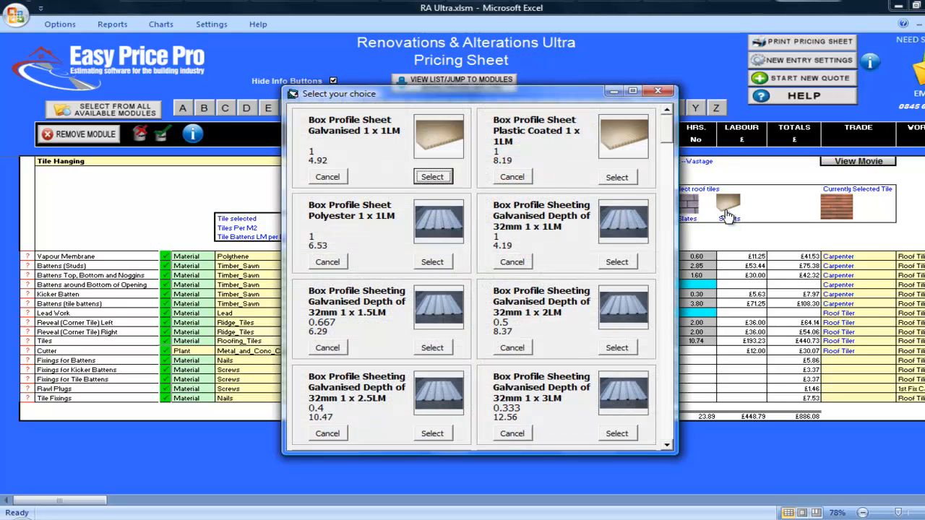
drag(666, 137, 668, 346)
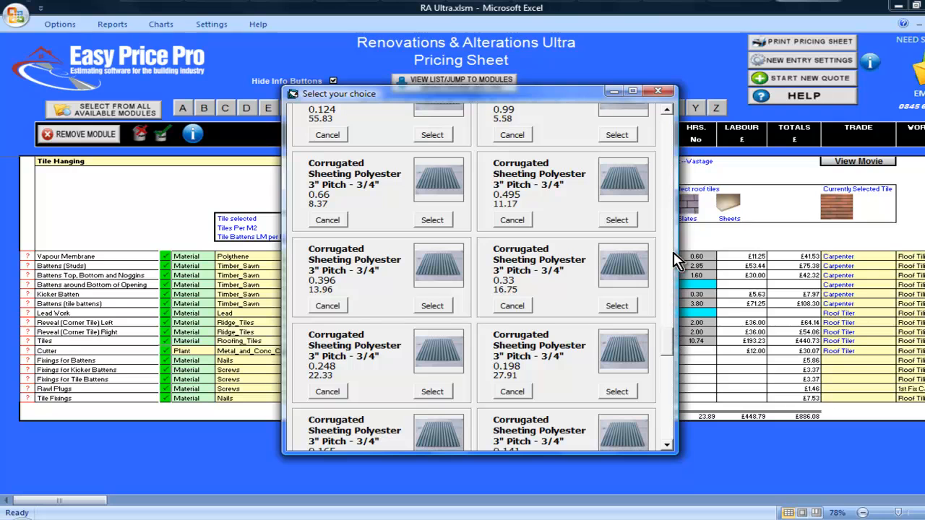
click(657, 91)
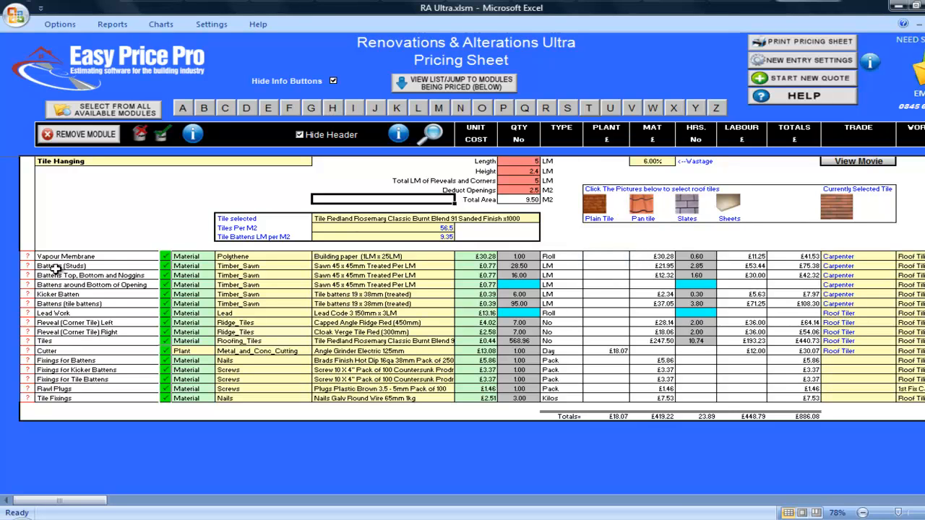
Review the labour and material details for Battens (Studs), Battens Top, Bottom and Noggins, and Battens around Bottom of Opening
click(27, 266)
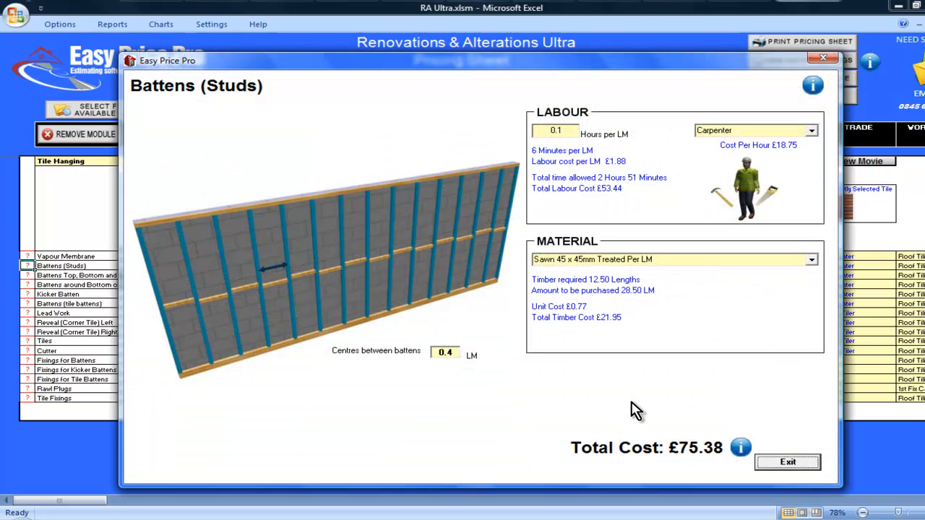
click(779, 463)
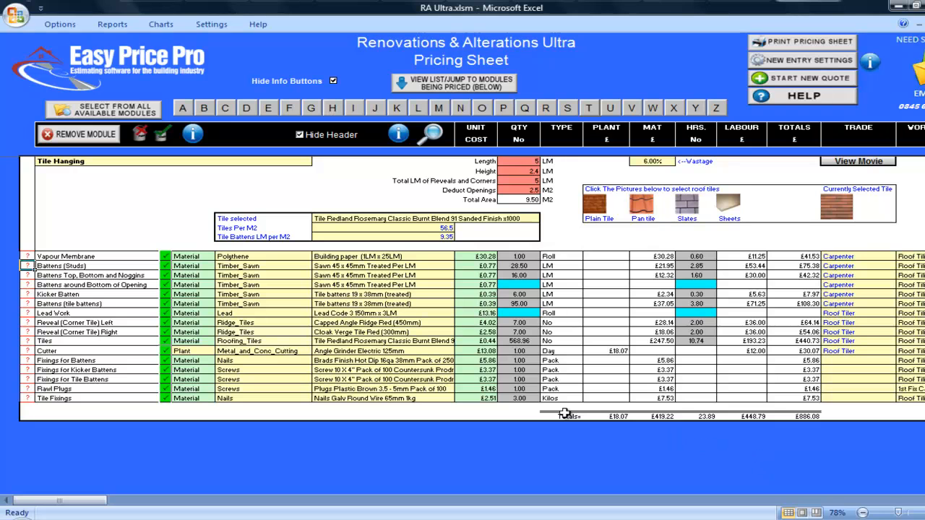
click(27, 275)
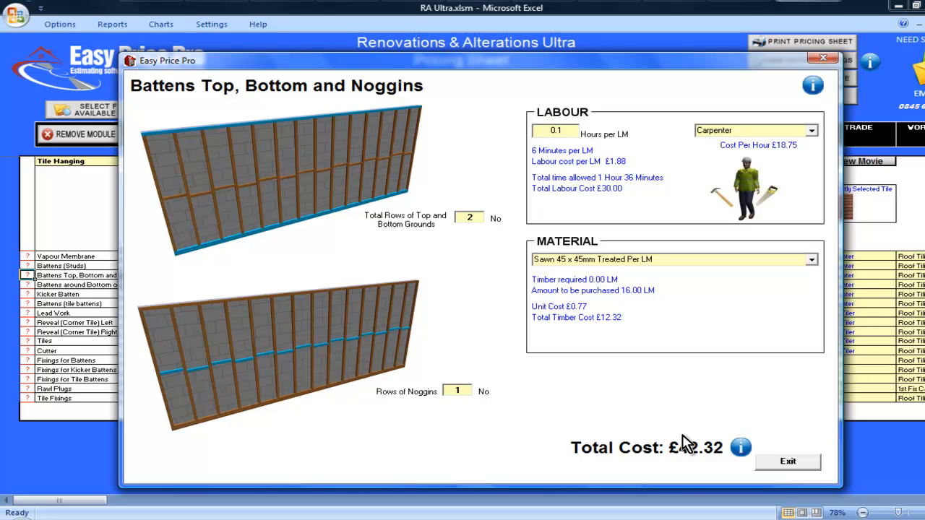
click(776, 466)
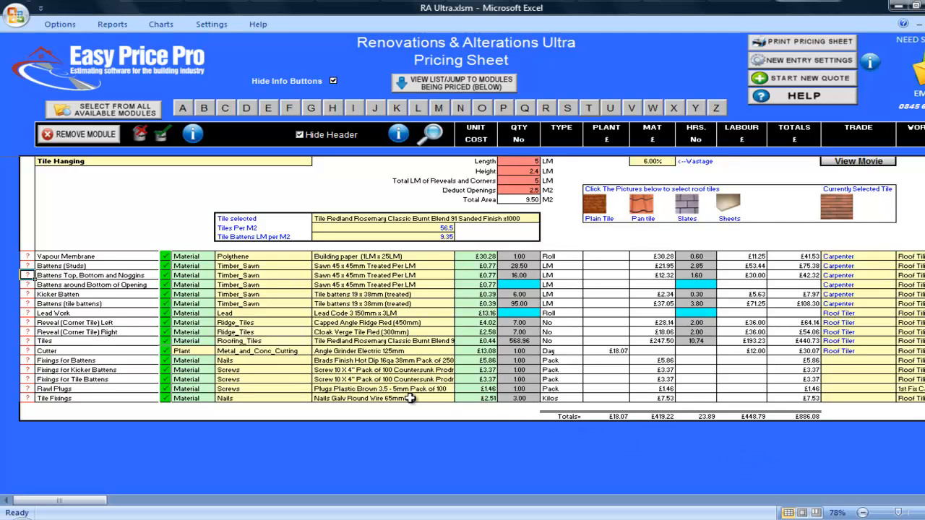
click(29, 284)
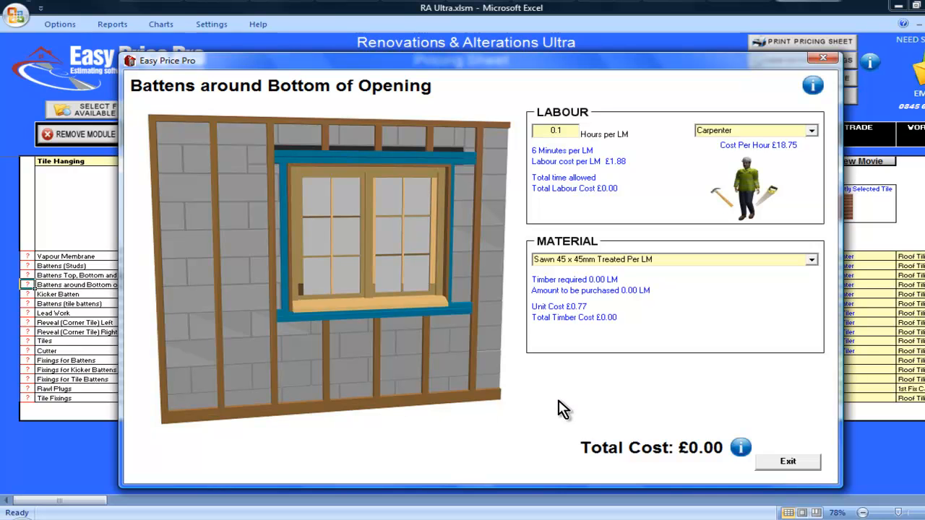
click(776, 467)
Set the quantity of Battens around Bottom of Opening to 6 LM
click(527, 286)
text(6)
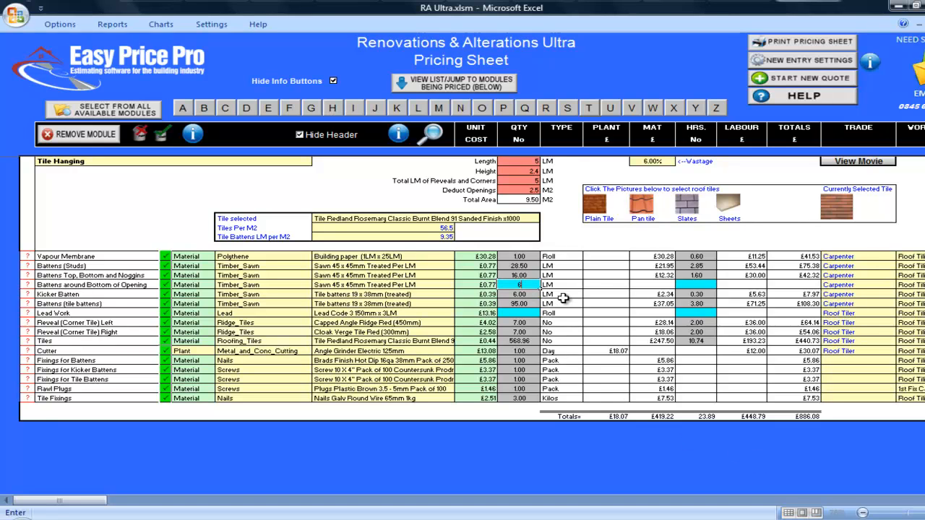
key(Return)
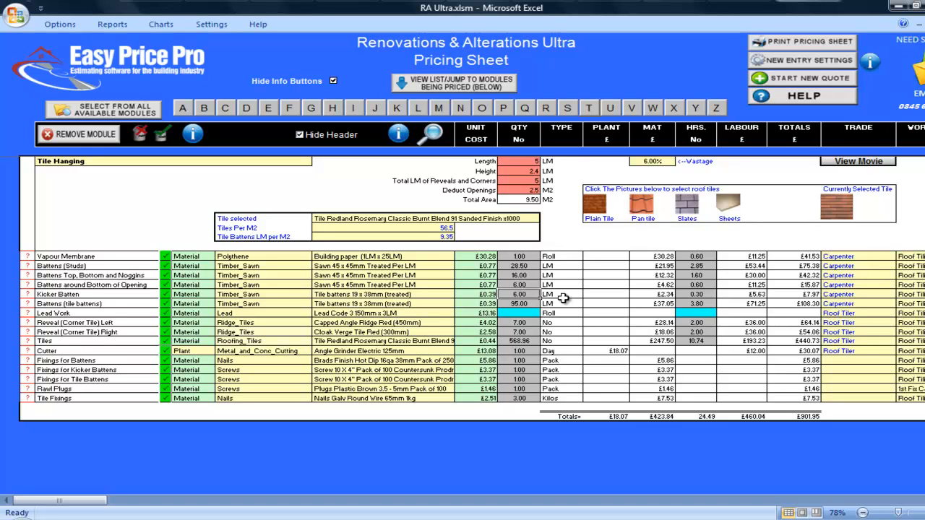
Exclude the Kicker Batten item from the pricing and include it again
click(166, 295)
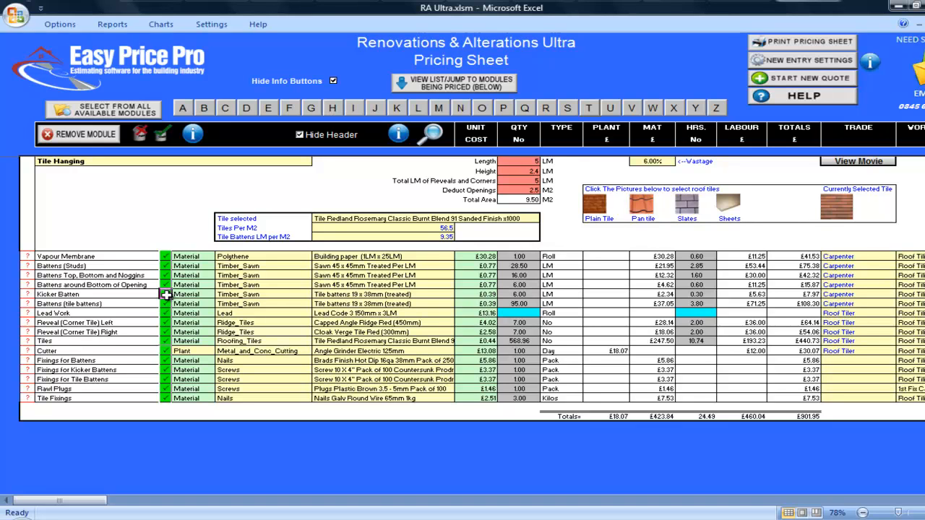
click(166, 295)
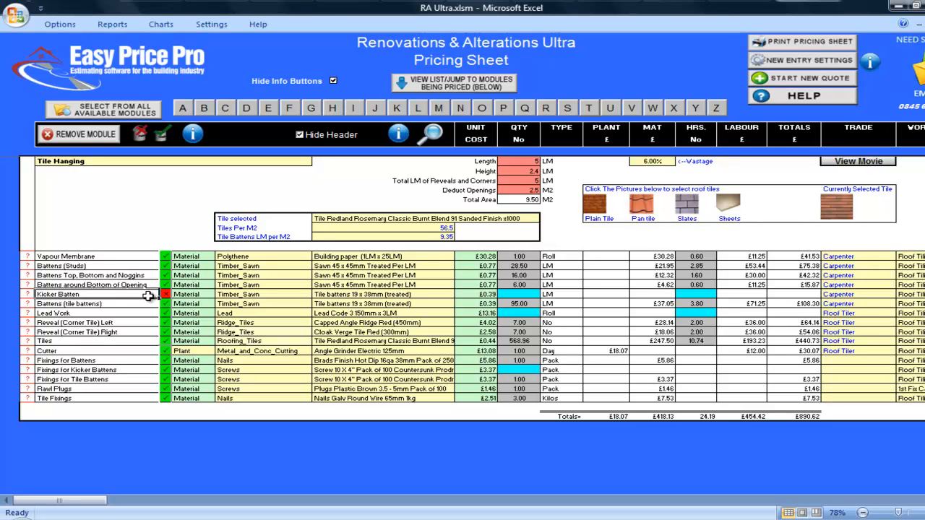
click(167, 295)
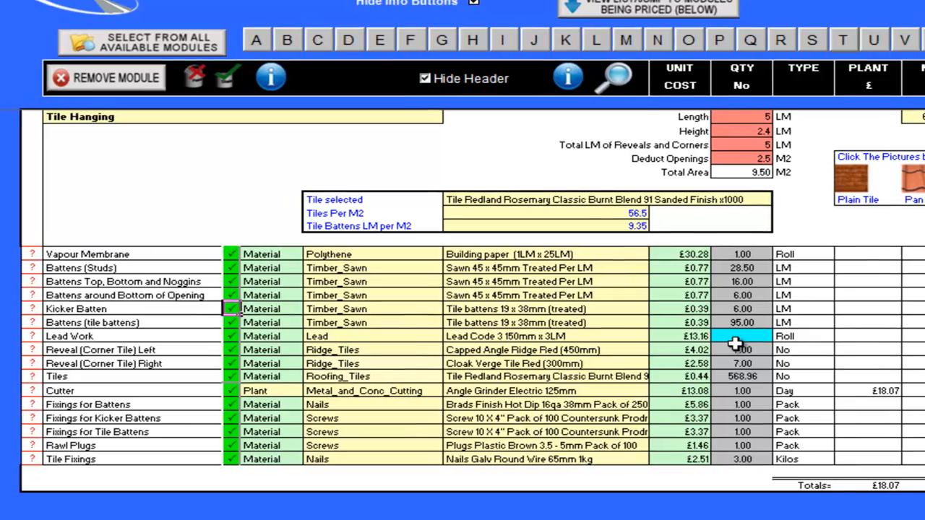
Set the Lead Work item's quantity to 1 roll and its labour to 2 hours
text(1)
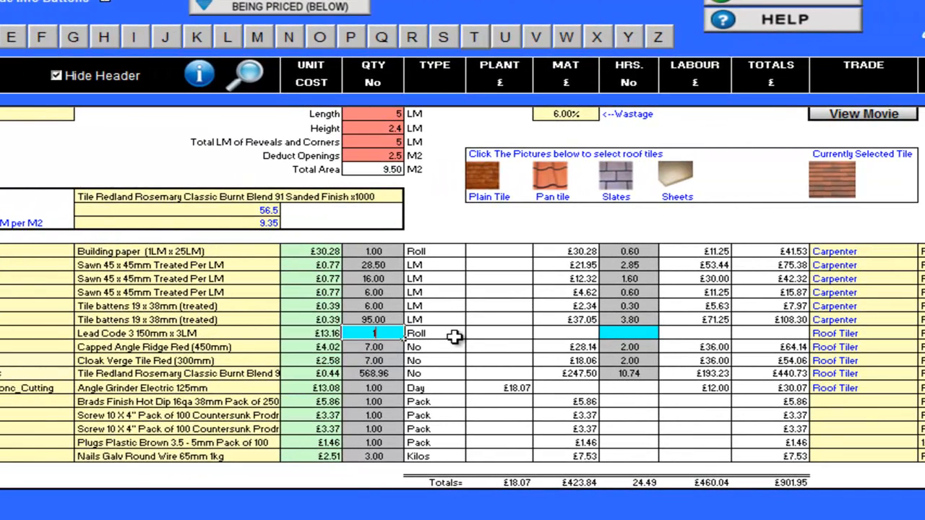
key(Return)
click(633, 335)
text(2)
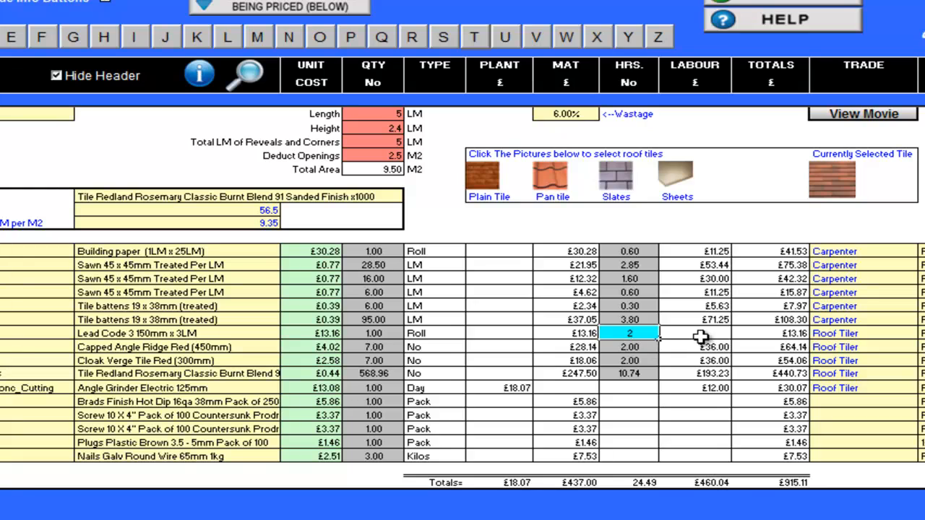
key(Return)
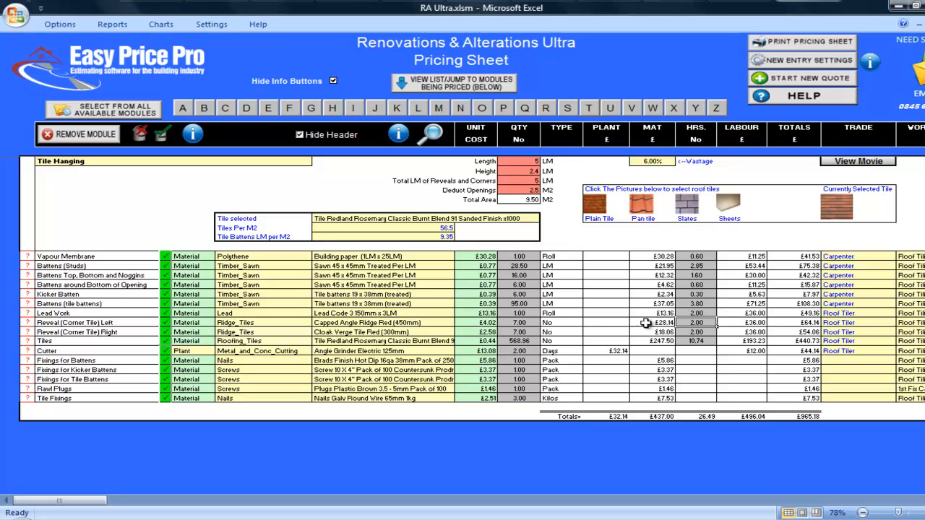
Review the fixing type, spacing and quantity details for Fixings for Battens, Fixings for Kicker Battens and Tile Fixings
click(27, 360)
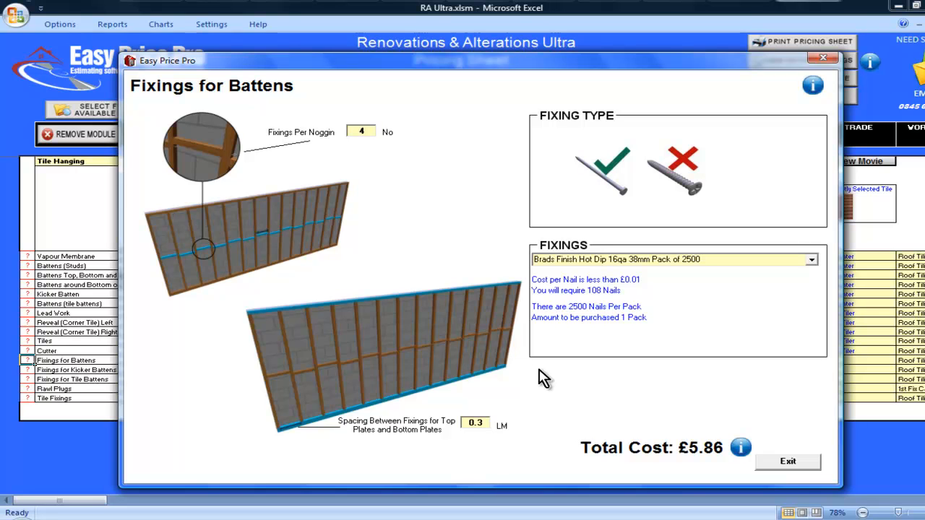
click(786, 465)
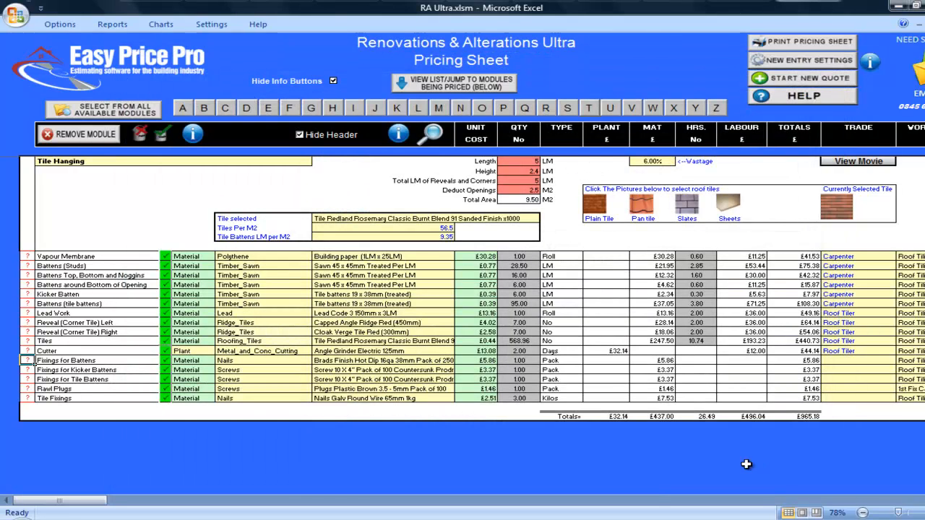
click(29, 370)
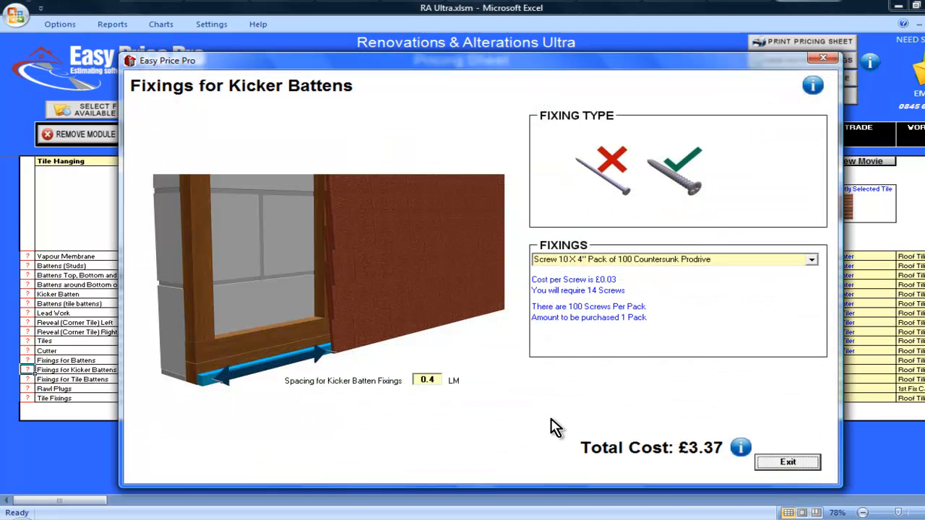
click(786, 462)
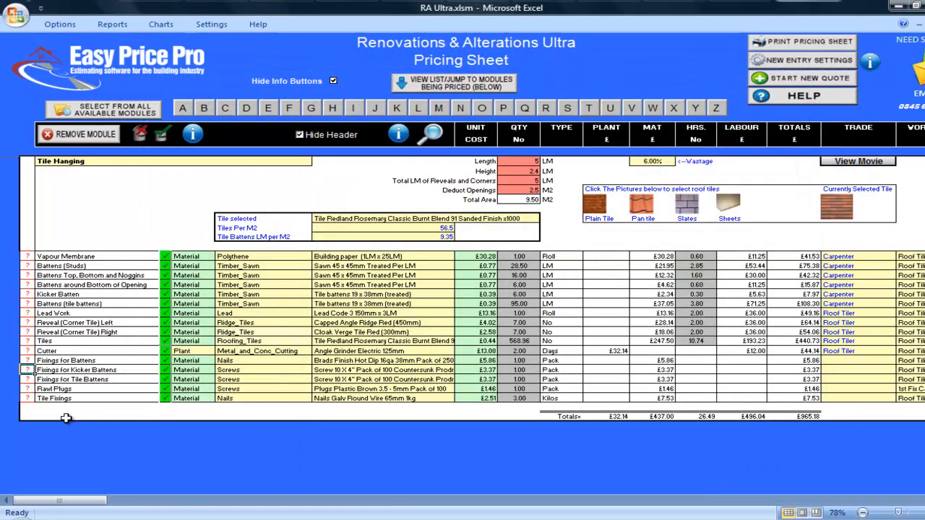
click(27, 398)
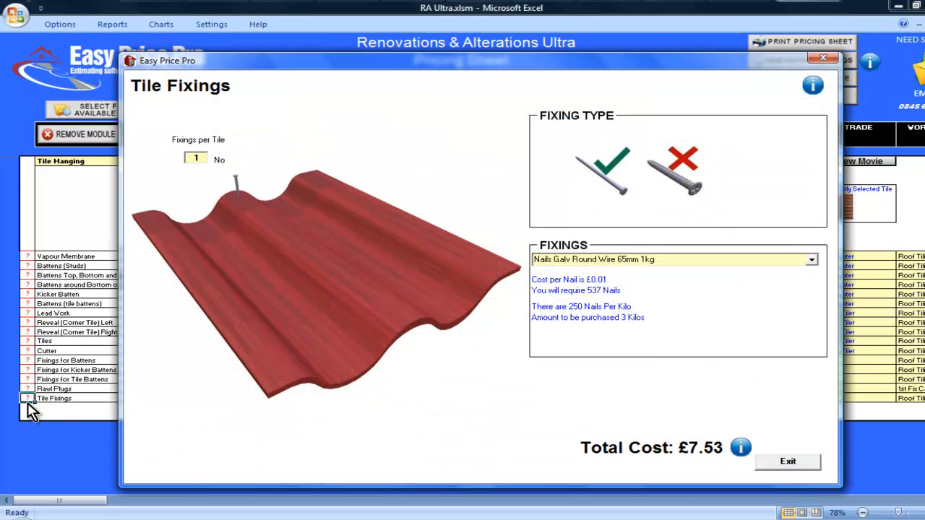
click(786, 462)
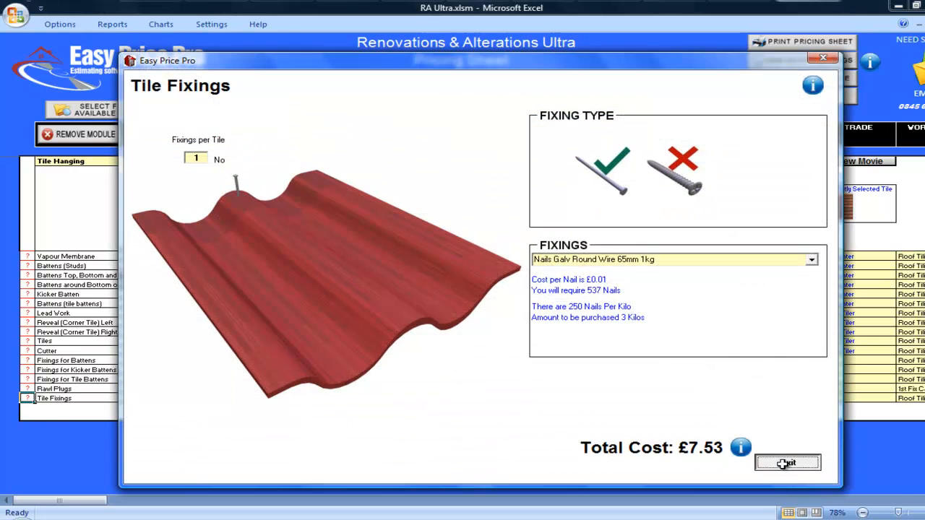